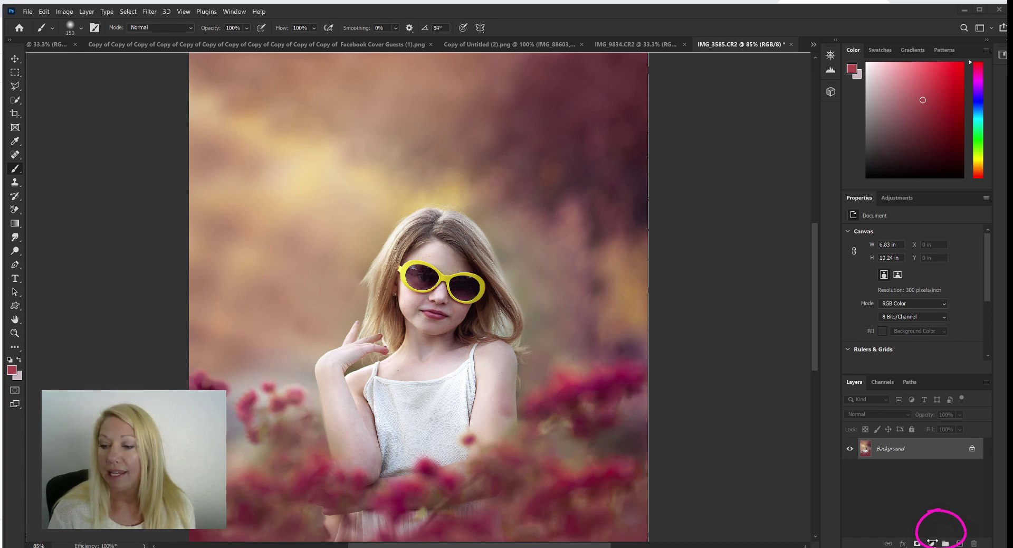
# Add a Levels adjustment layer with the white-point slider lowered to about 210
pyautogui.click(932, 544)
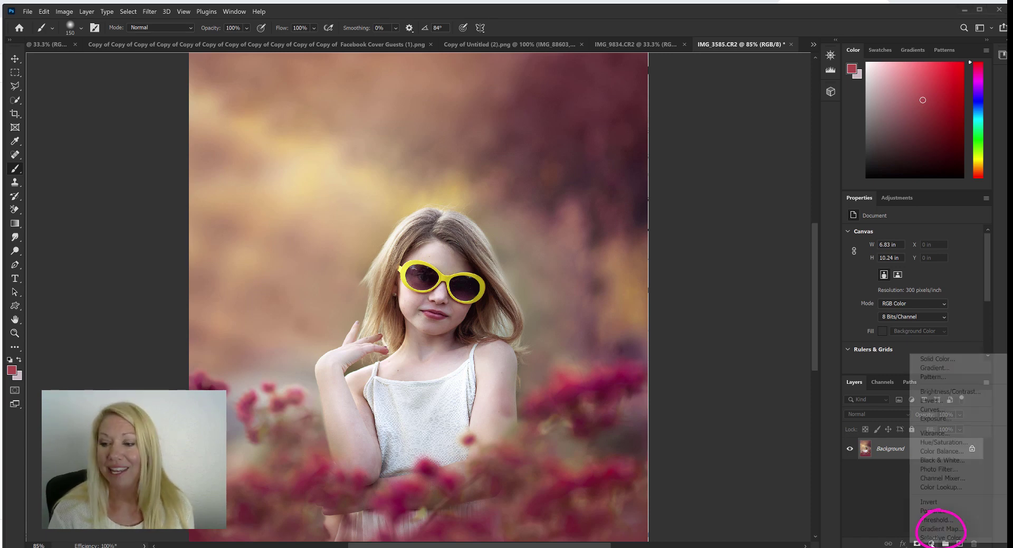
pyautogui.click(931, 403)
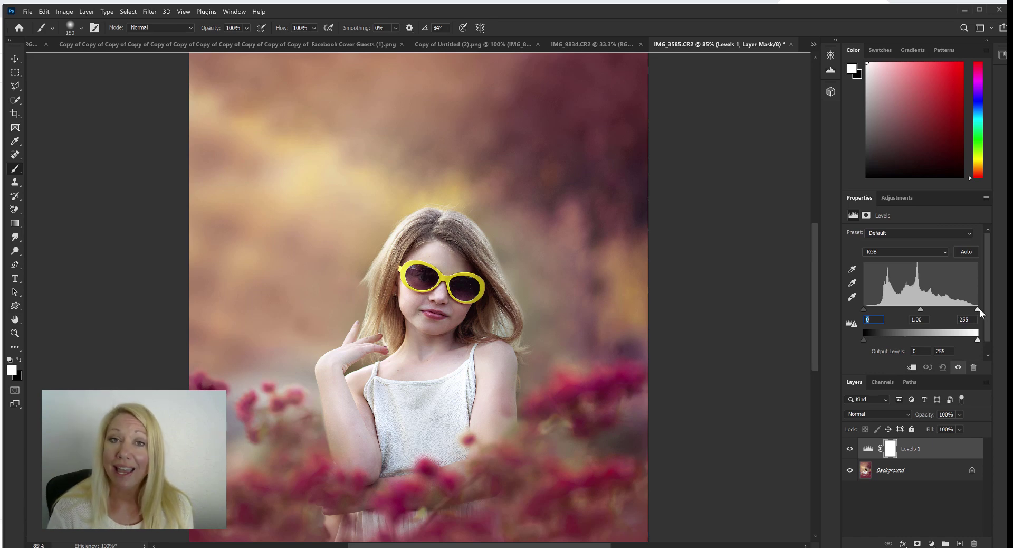
pyautogui.moveTo(978, 308); pyautogui.dragTo(959, 309)
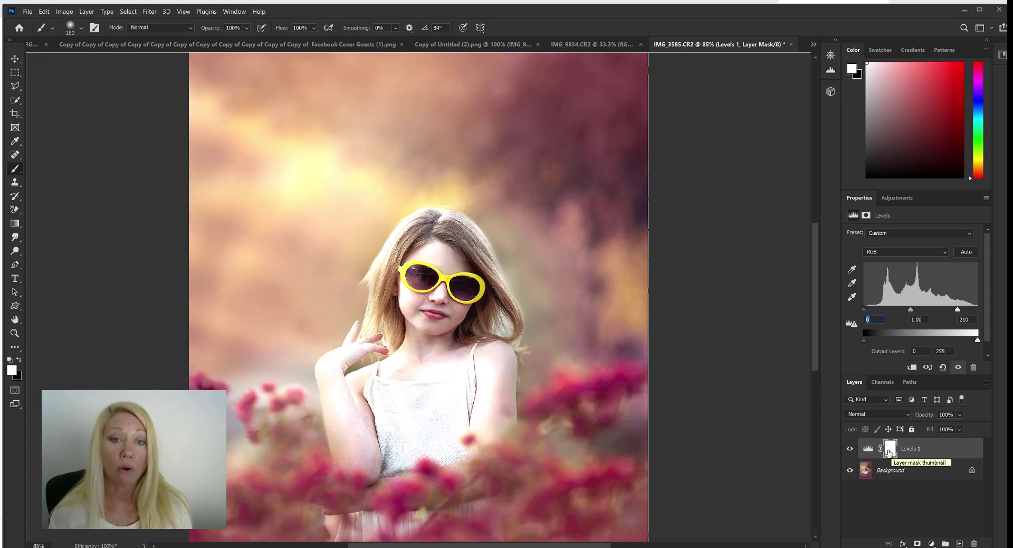
# Invert the Levels 1 mask, then paint brightening onto the neck, chest, left arm and hand
pyautogui.hotkey('ctrl', 'i')
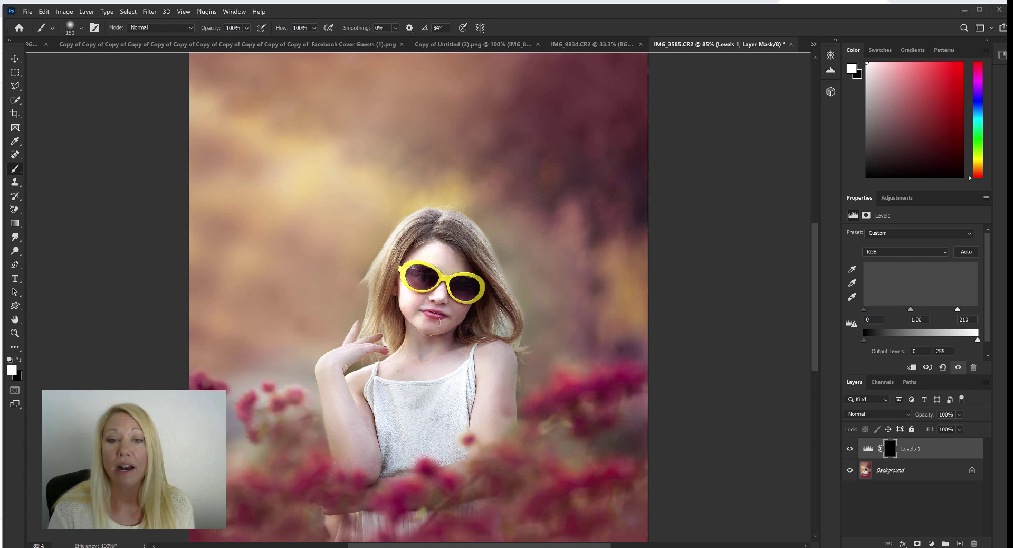
pyautogui.moveTo(439, 339)
pyautogui.mouseDown()
pyautogui.moveTo(481, 340)
pyautogui.moveTo(493, 422)
pyautogui.moveTo(498, 359)
pyautogui.mouseUp()
pyautogui.moveTo(366, 439)
pyautogui.mouseDown()
pyautogui.moveTo(366, 463)
pyautogui.moveTo(345, 372)
pyautogui.moveTo(368, 350)
pyautogui.moveTo(359, 422)
pyautogui.moveTo(349, 424)
pyautogui.moveTo(343, 375)
pyautogui.mouseUp()
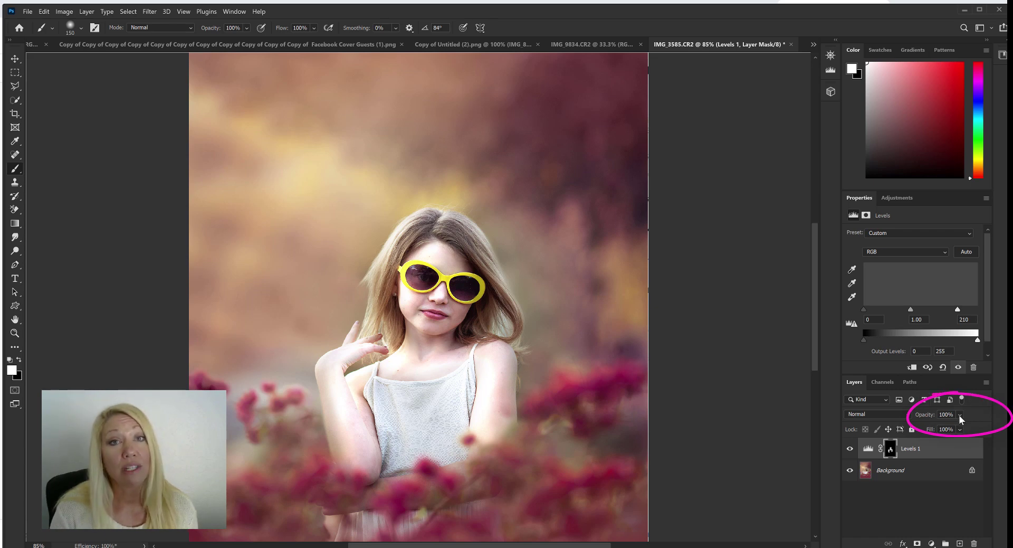
# Set Levels 1 opacity to 50% and toggle its visibility to compare before and after
pyautogui.moveTo(985, 429); pyautogui.dragTo(970, 430)
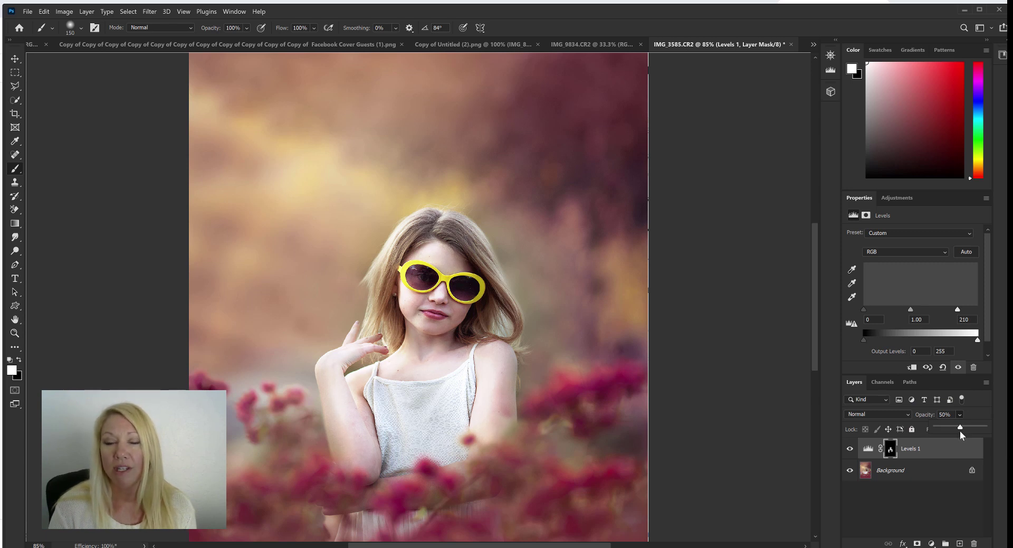
pyautogui.click(850, 449)
pyautogui.click(850, 450)
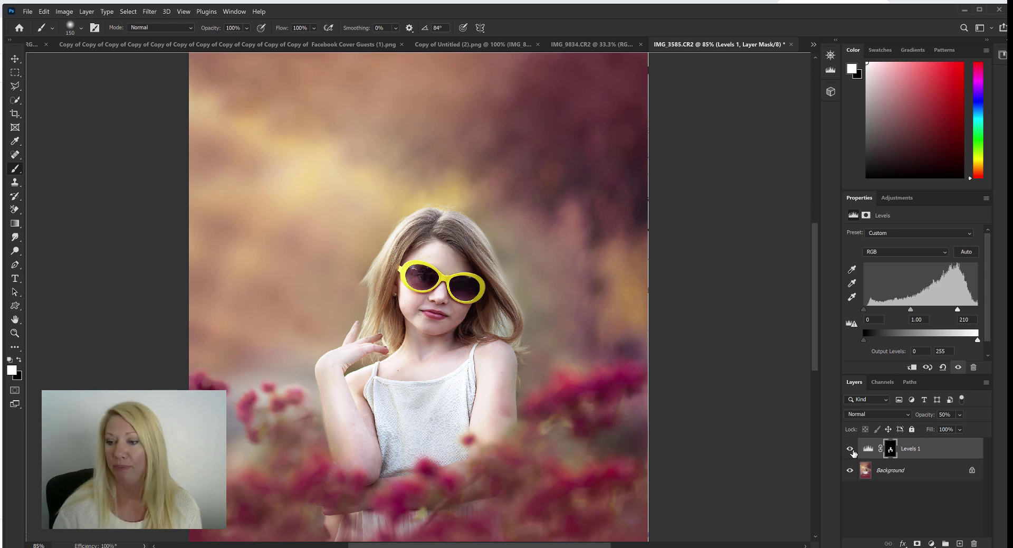
# Hide Levels 1 and add a Curves layer with its midpoint raised to brighten the portrait
pyautogui.click(850, 450)
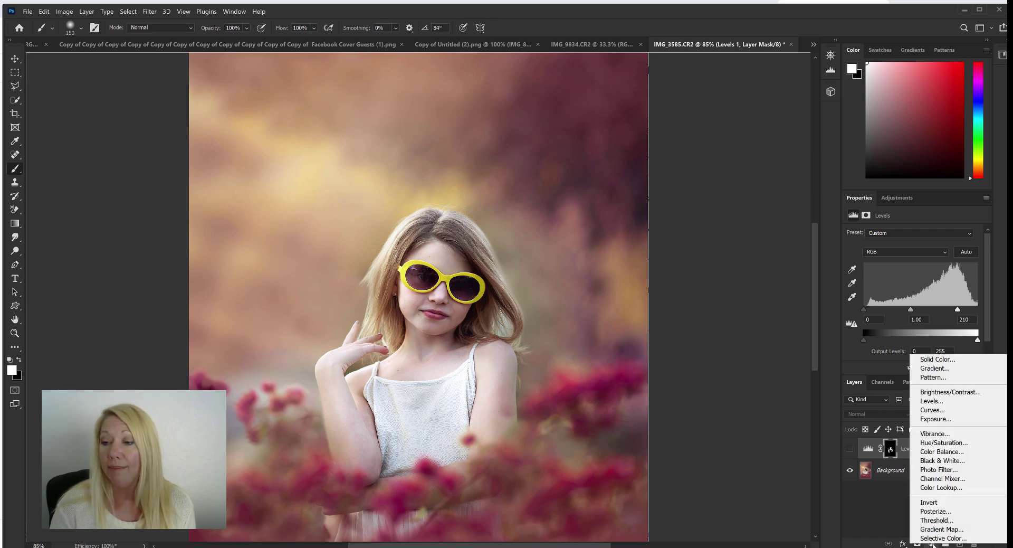
pyautogui.click(937, 416)
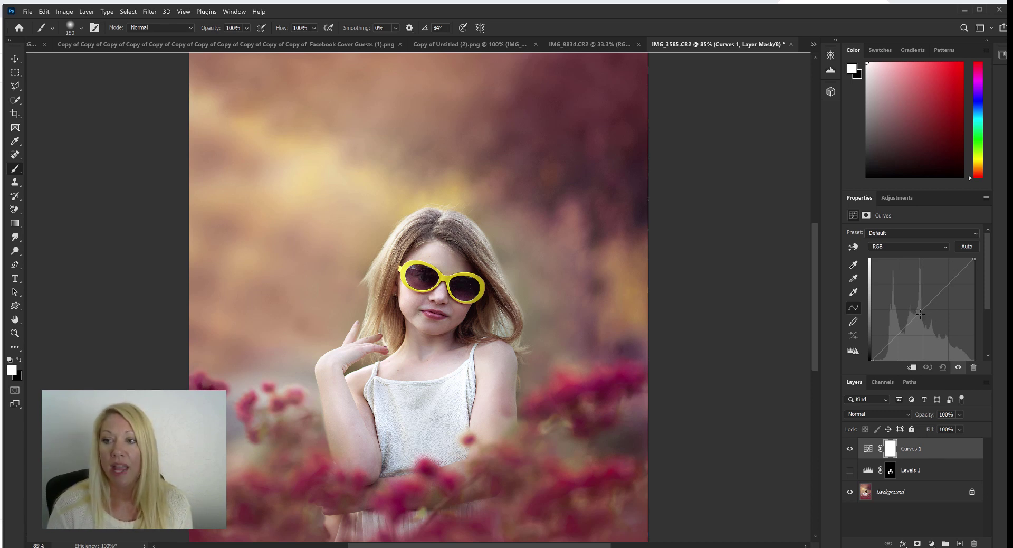
pyautogui.moveTo(920, 315); pyautogui.dragTo(914, 309)
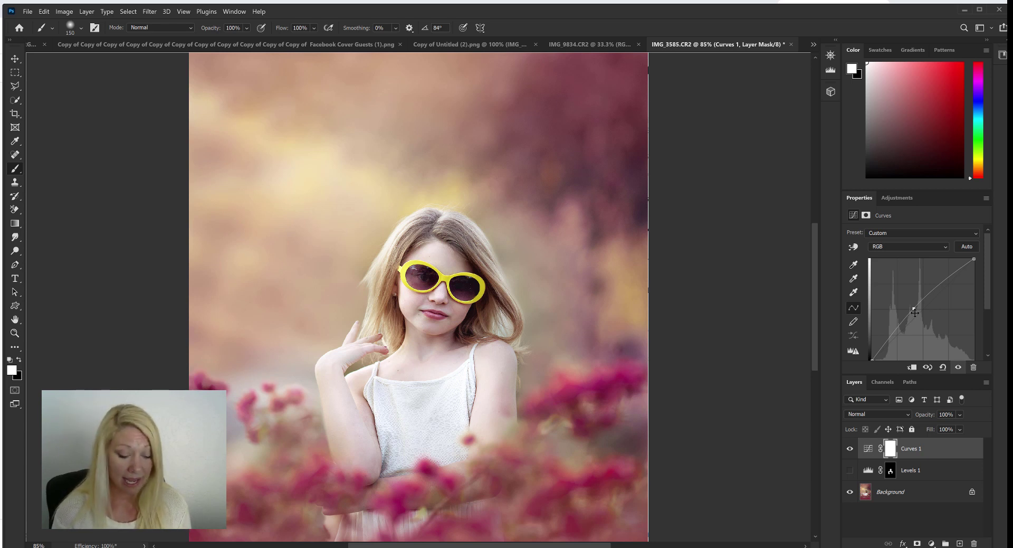
# Invert the Curves 1 mask and paint brightening back onto her shoulder, arm and neck
pyautogui.hotkey('ctrl', 'i')
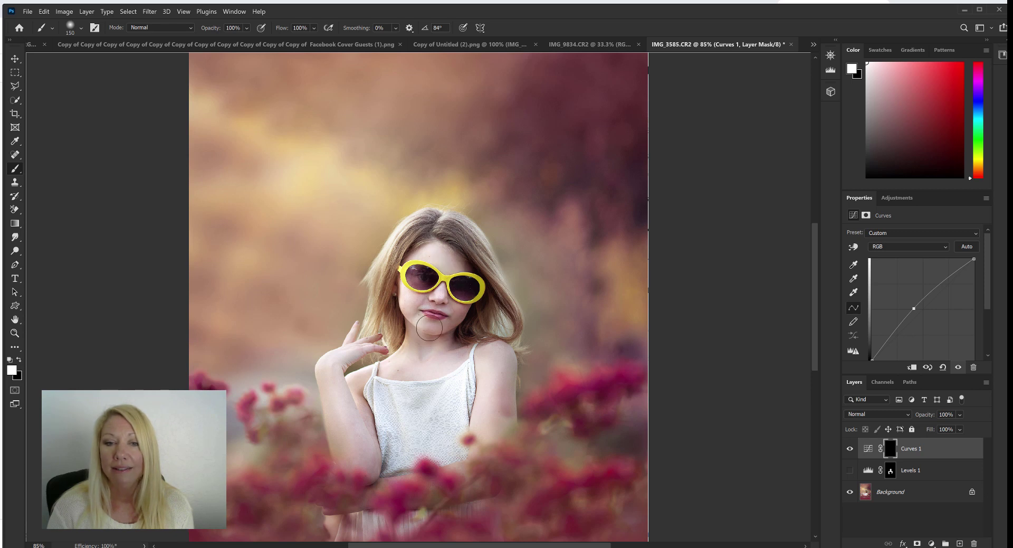
pyautogui.moveTo(423, 334)
pyautogui.mouseDown()
pyautogui.moveTo(481, 348)
pyautogui.moveTo(491, 430)
pyautogui.moveTo(500, 348)
pyautogui.mouseUp()
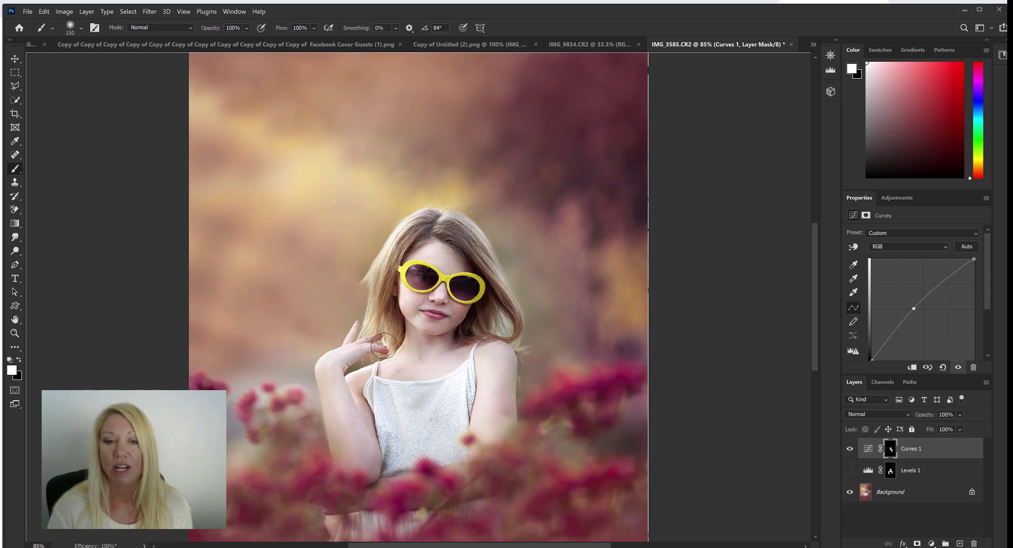
pyautogui.moveTo(382, 346)
pyautogui.mouseDown()
pyautogui.moveTo(335, 387)
pyautogui.moveTo(358, 448)
pyautogui.moveTo(369, 372)
pyautogui.moveTo(456, 359)
pyautogui.moveTo(433, 322)
pyautogui.moveTo(425, 252)
pyautogui.moveTo(440, 279)
pyautogui.moveTo(414, 383)
pyautogui.mouseUp()
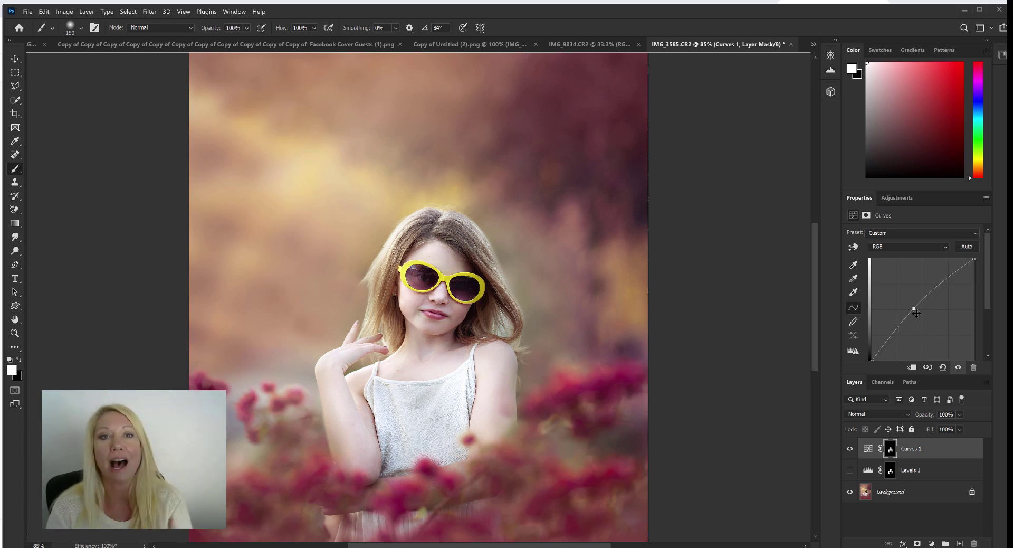
# Toggle Curves 1 off, on and off again to compare, leaving it hidden
pyautogui.click(850, 449)
pyautogui.click(851, 448)
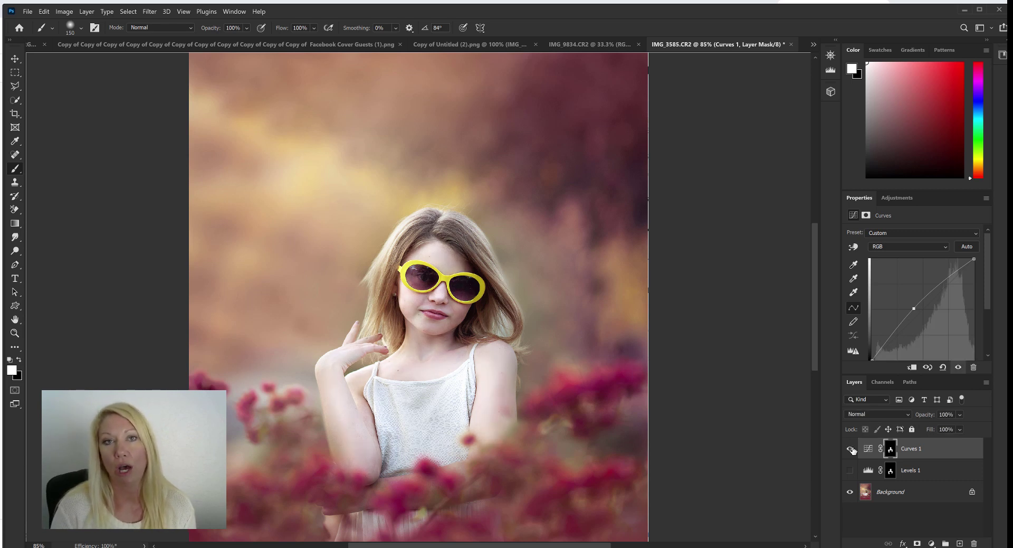
pyautogui.click(851, 449)
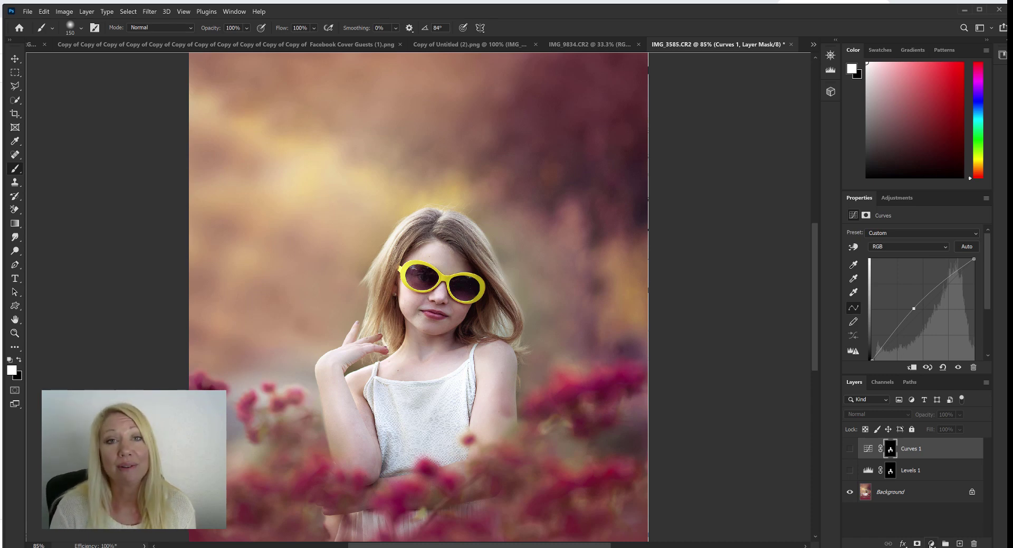
# Add a Color Lookup adjustment layer on top of Curves 1
pyautogui.click(916, 544)
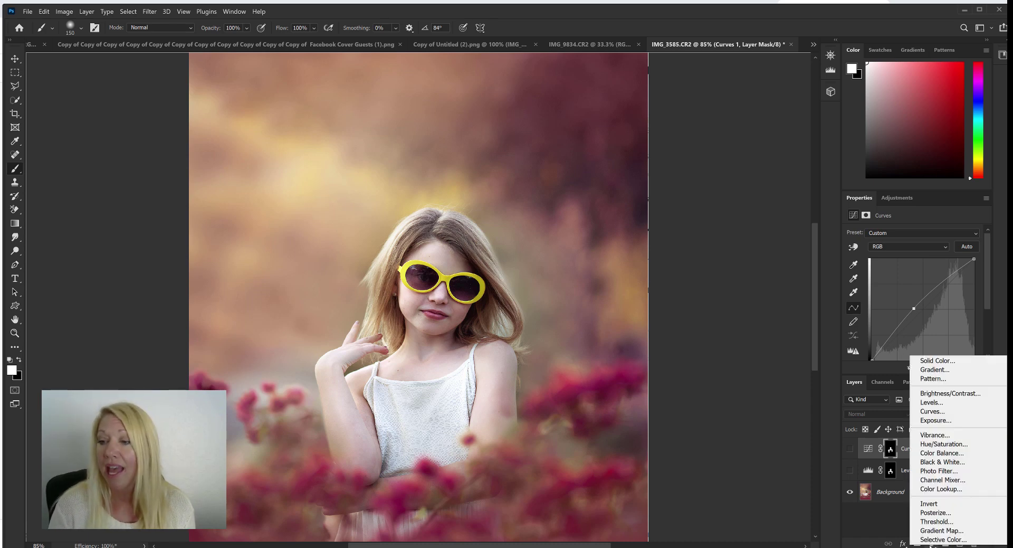
pyautogui.click(935, 490)
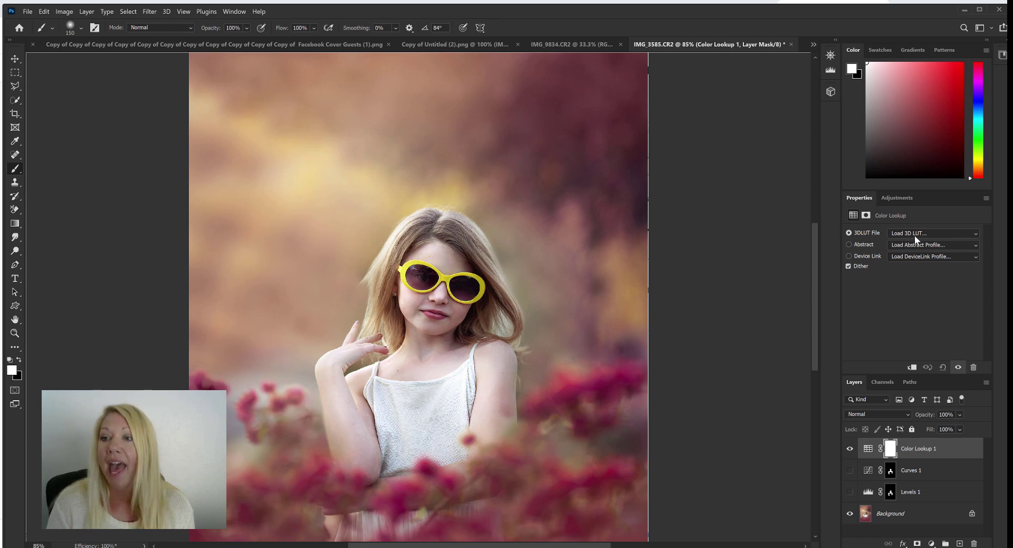
# Load the EdgyAmber.3DL LUT into Color Lookup 1 and set its blend mode to Soft Light
pyautogui.click(974, 233)
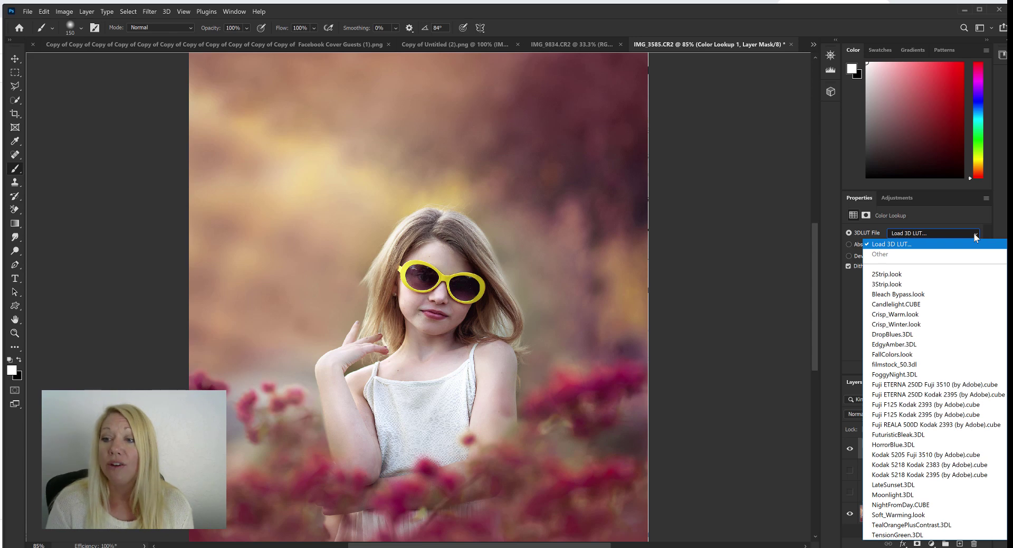
pyautogui.click(945, 345)
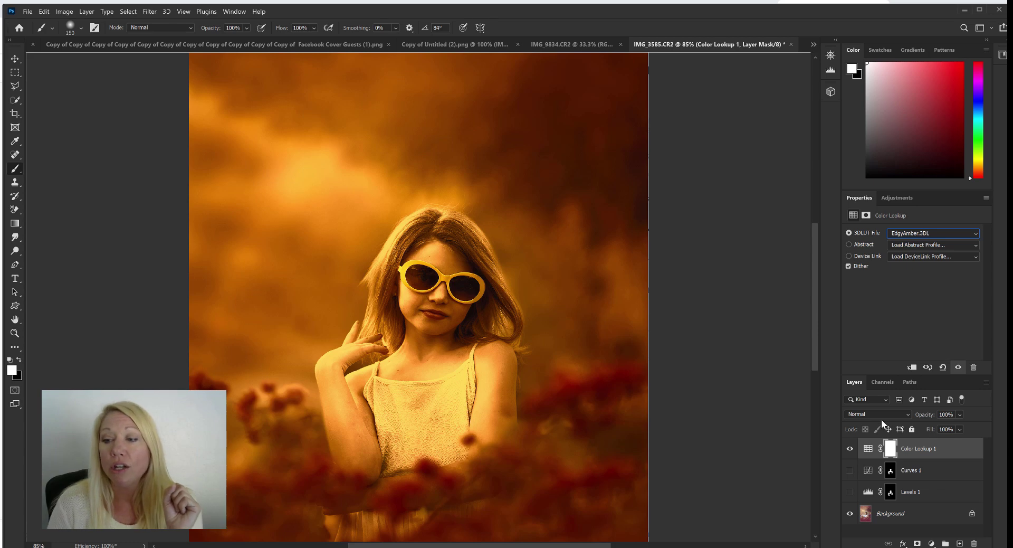
pyautogui.click(901, 415)
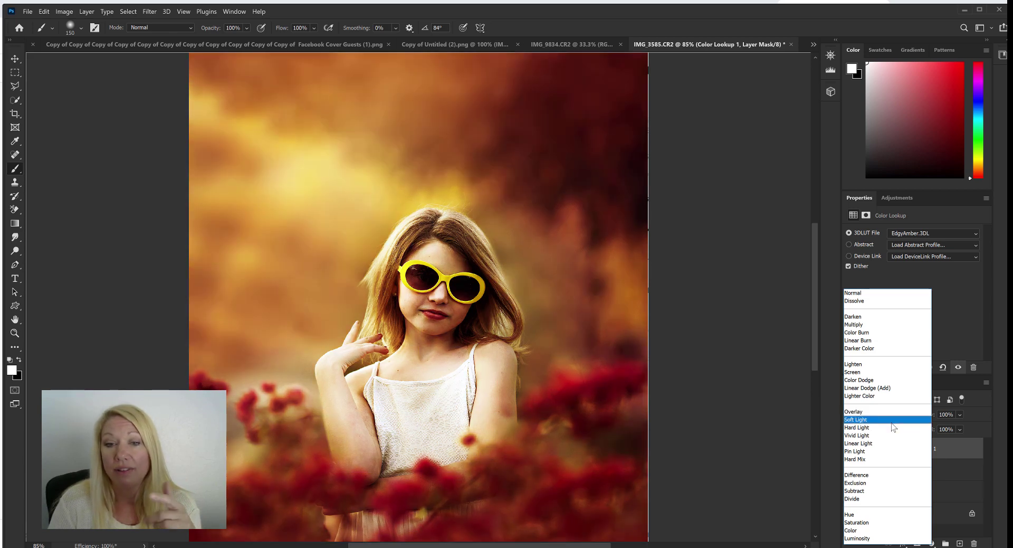
pyautogui.click(890, 420)
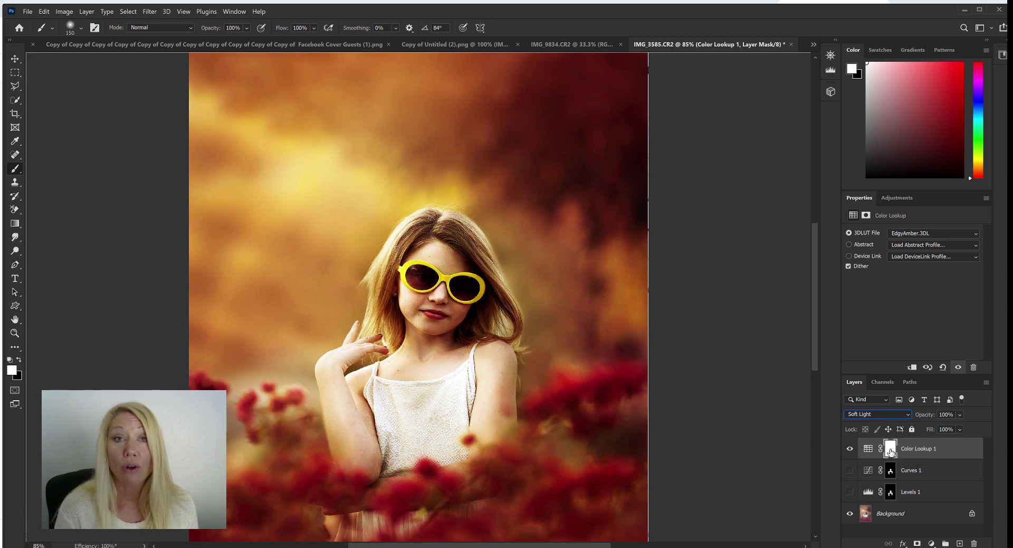
# Invert the Color Lookup mask and paint amber back onto cheek, lips, arm, shoulder and neck
pyautogui.hotkey('ctrl', 'i')
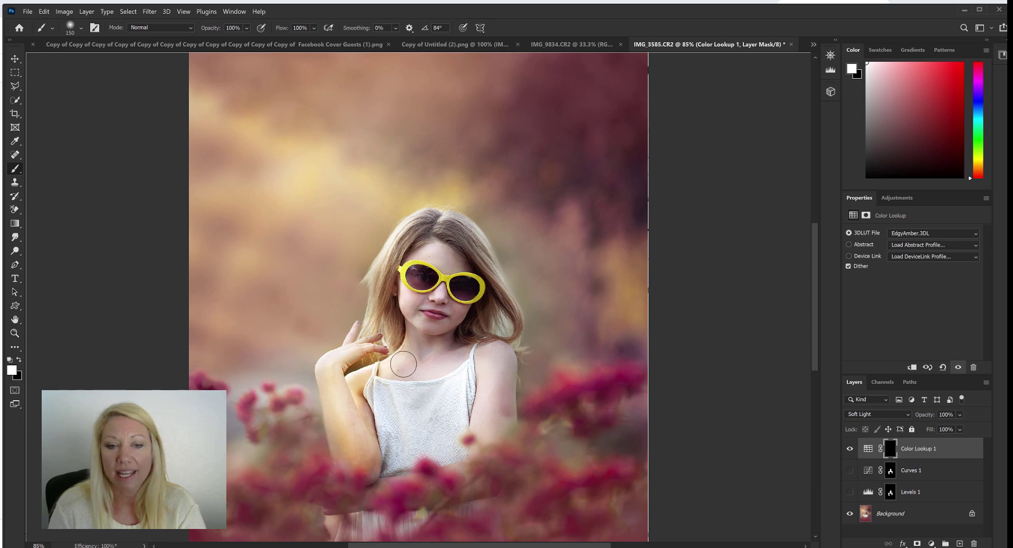
pyautogui.moveTo(409, 302)
pyautogui.mouseDown()
pyautogui.moveTo(451, 306)
pyautogui.moveTo(432, 330)
pyautogui.moveTo(416, 306)
pyautogui.mouseUp()
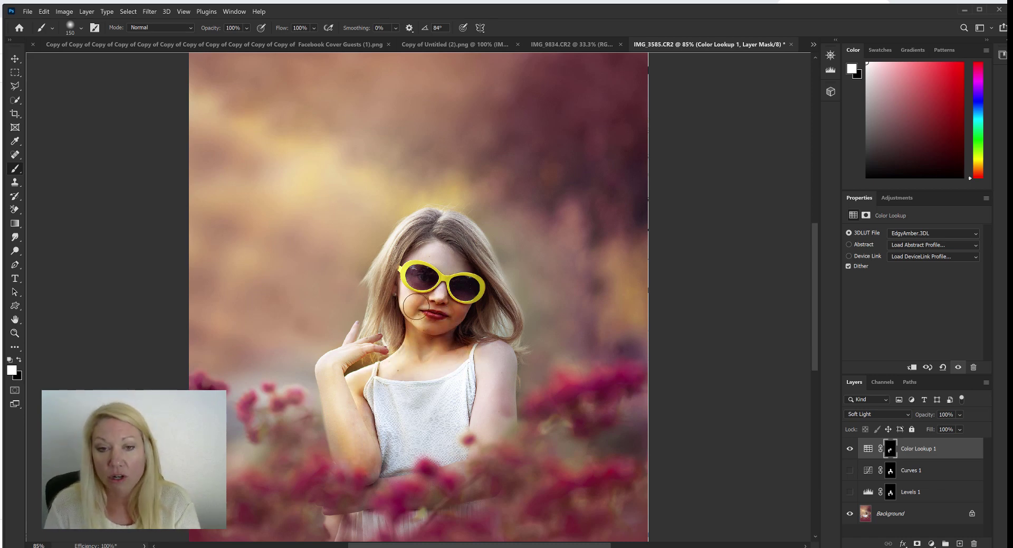
pyautogui.press('[')
pyautogui.press('[')
pyautogui.press('[')
pyautogui.press('[')
pyautogui.press('[')
pyautogui.press('[')
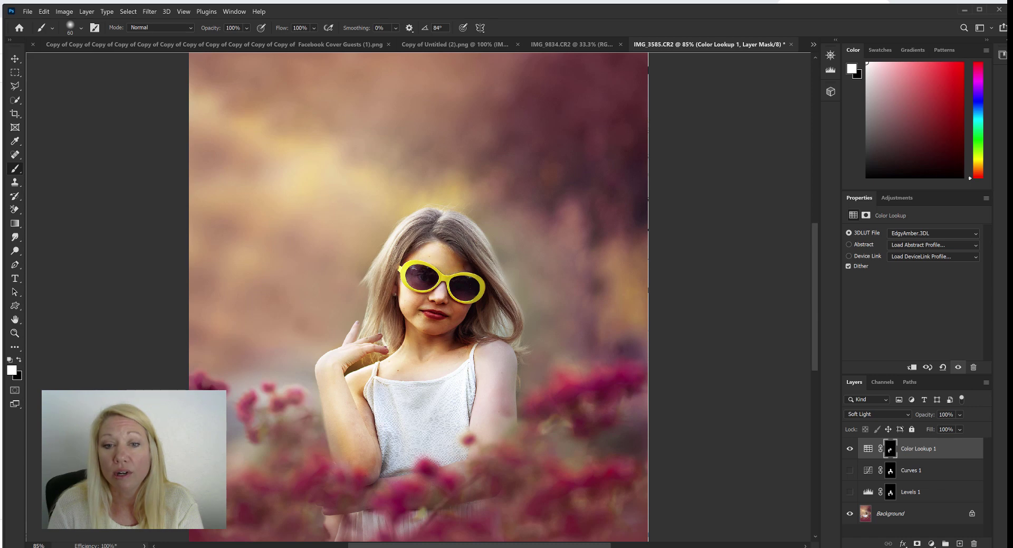
pyautogui.press(']')
pyautogui.press(']')
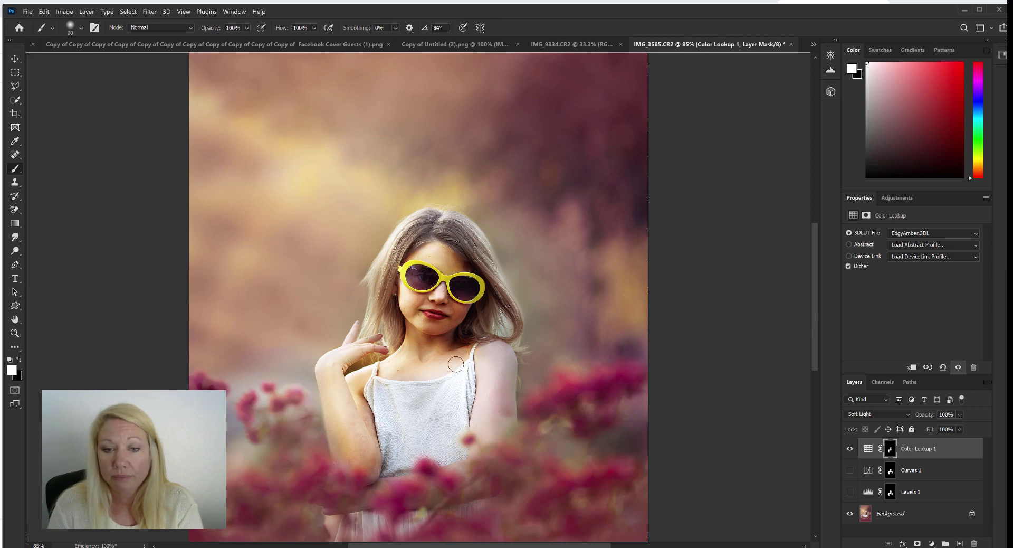
pyautogui.press(']')
pyautogui.press(']')
pyautogui.press(']')
pyautogui.press(']')
pyautogui.press(']')
pyautogui.moveTo(486, 413)
pyautogui.mouseDown()
pyautogui.moveTo(508, 408)
pyautogui.moveTo(494, 354)
pyautogui.moveTo(440, 358)
pyautogui.moveTo(423, 342)
pyautogui.moveTo(370, 369)
pyautogui.moveTo(356, 342)
pyautogui.moveTo(338, 380)
pyautogui.moveTo(351, 453)
pyautogui.moveTo(355, 382)
pyautogui.moveTo(433, 354)
pyautogui.moveTo(423, 334)
pyautogui.moveTo(420, 380)
pyautogui.mouseUp()
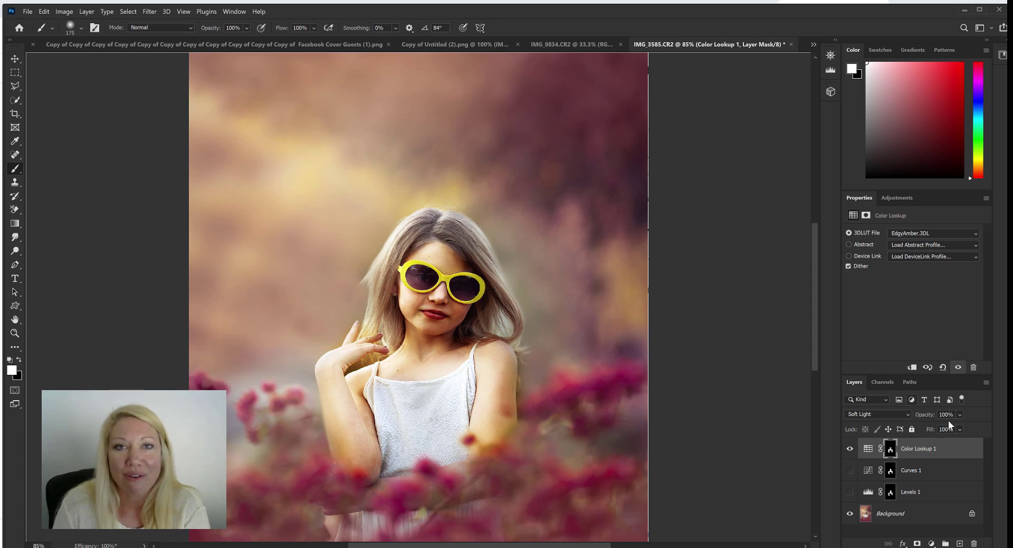
# Set Color Lookup 1 opacity to 32% and toggle its visibility to compare
pyautogui.click(960, 429)
pyautogui.moveTo(985, 428); pyautogui.dragTo(980, 430)
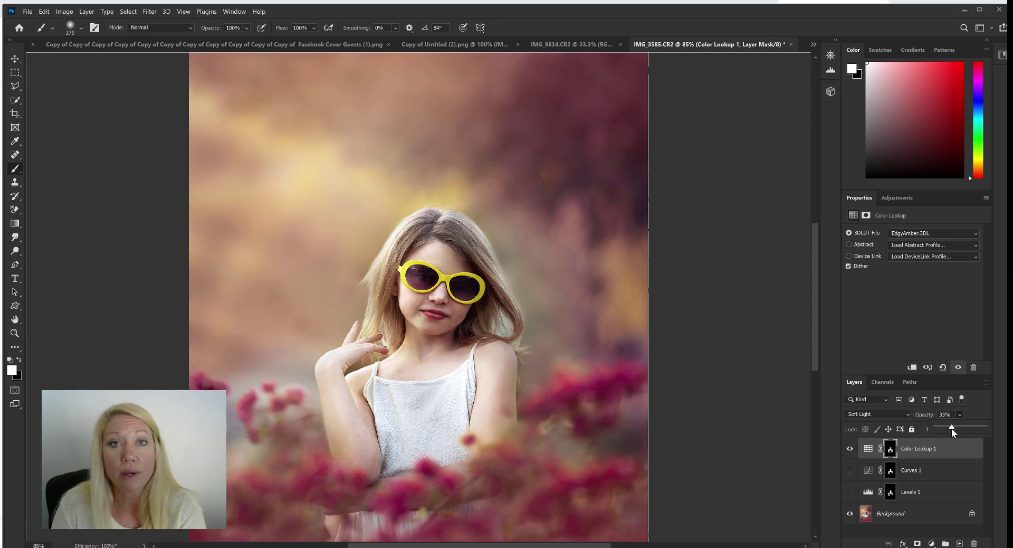
pyautogui.moveTo(952, 429); pyautogui.dragTo(951, 429)
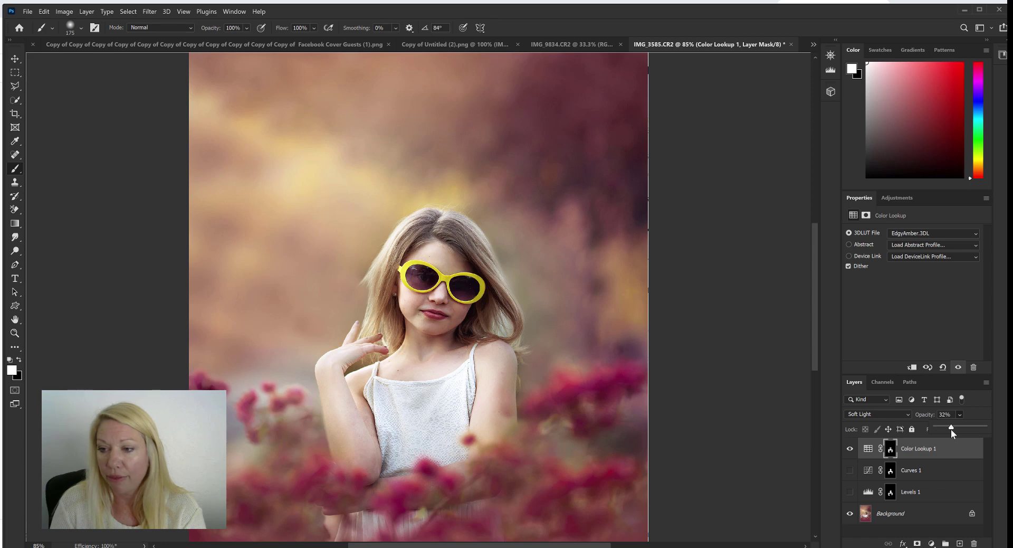
pyautogui.click(850, 449)
pyautogui.click(850, 449)
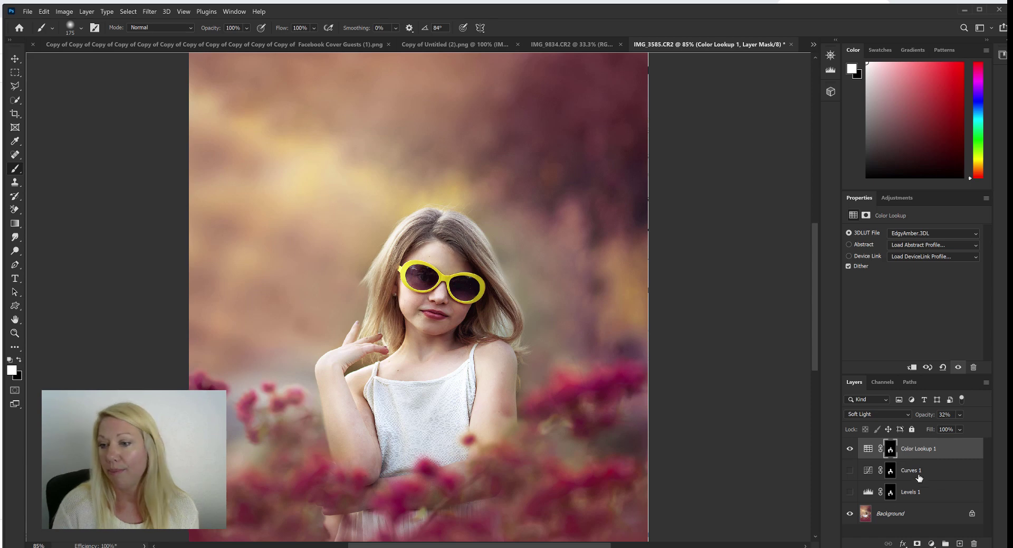
# Show the Curves 1 layer again so its brightening combines with the amber glow
pyautogui.click(849, 470)
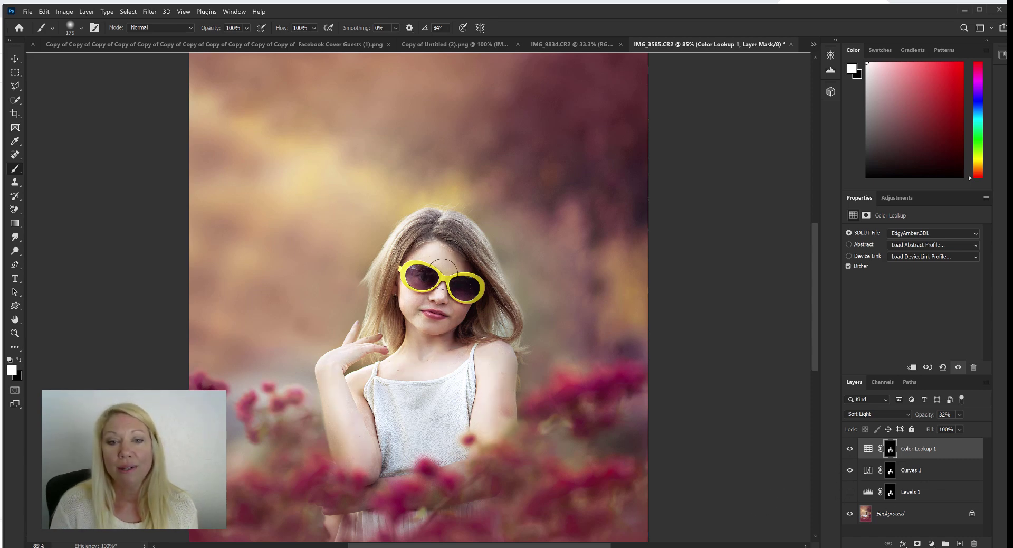